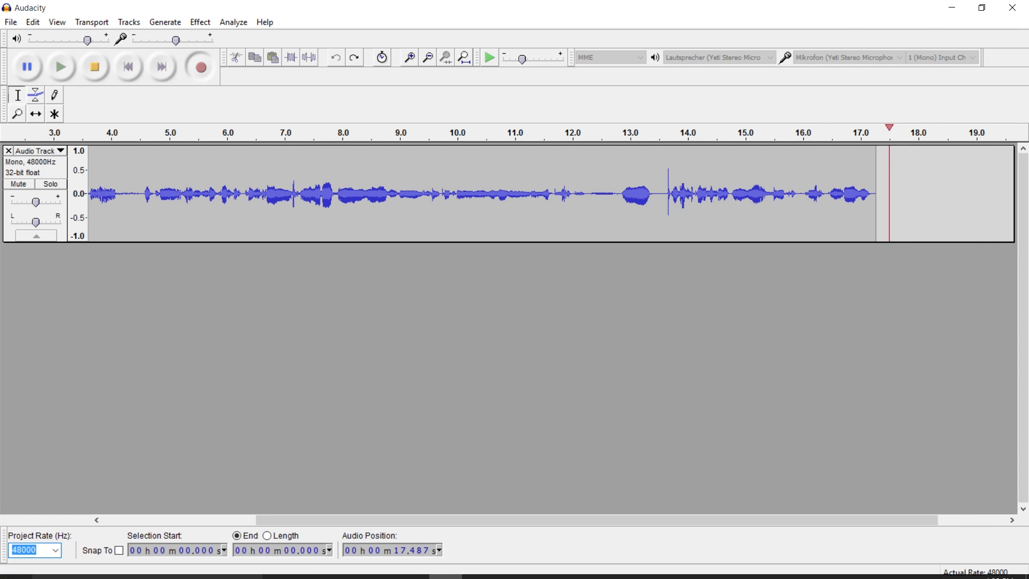
Step: Launch PCSX2 1.2.1 (r5875)
click(15, 575)
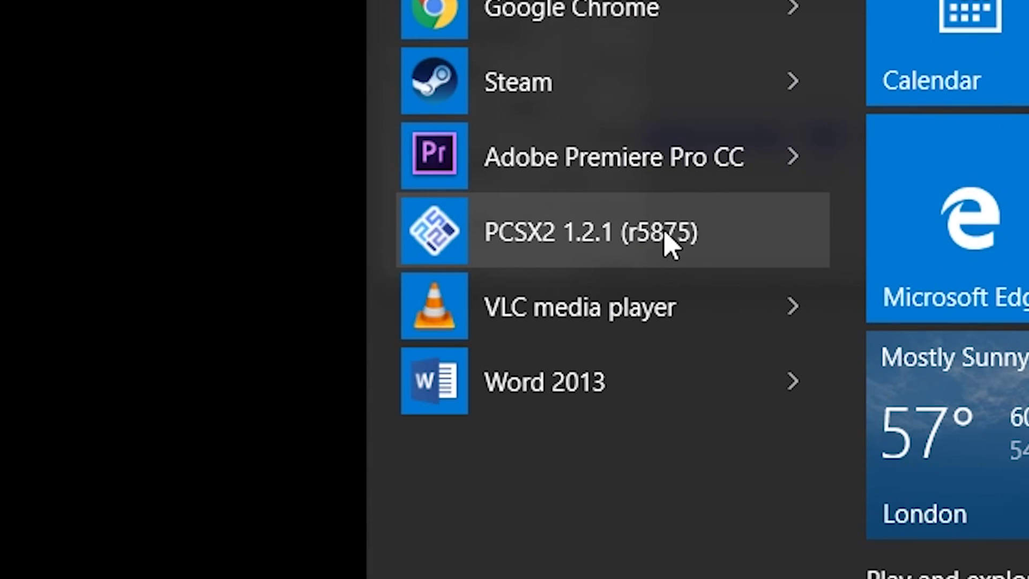
click(667, 242)
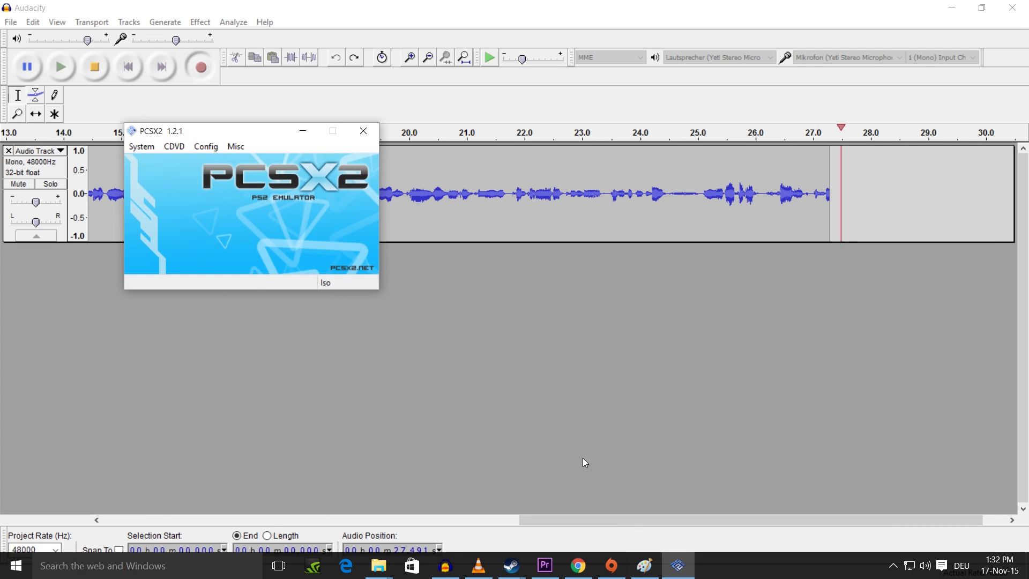
Step: Show the PCSX2 program log console to view its output and hide it again
click(236, 147)
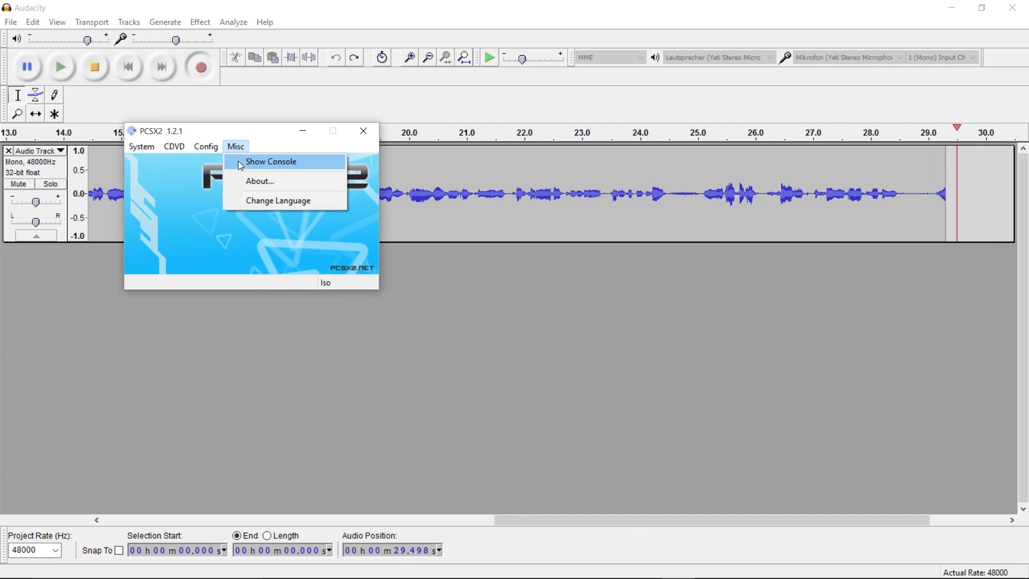
click(262, 161)
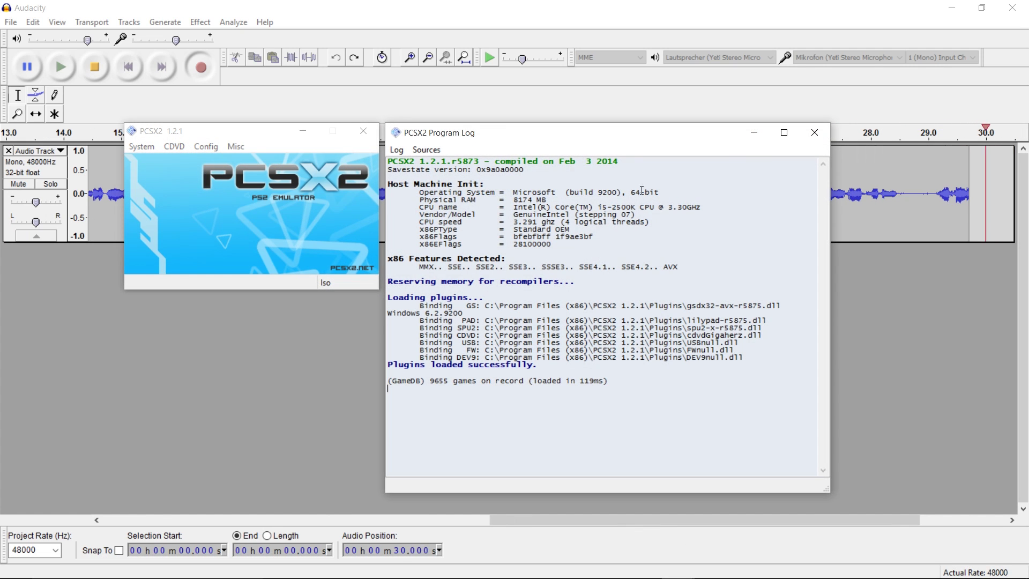
click(233, 147)
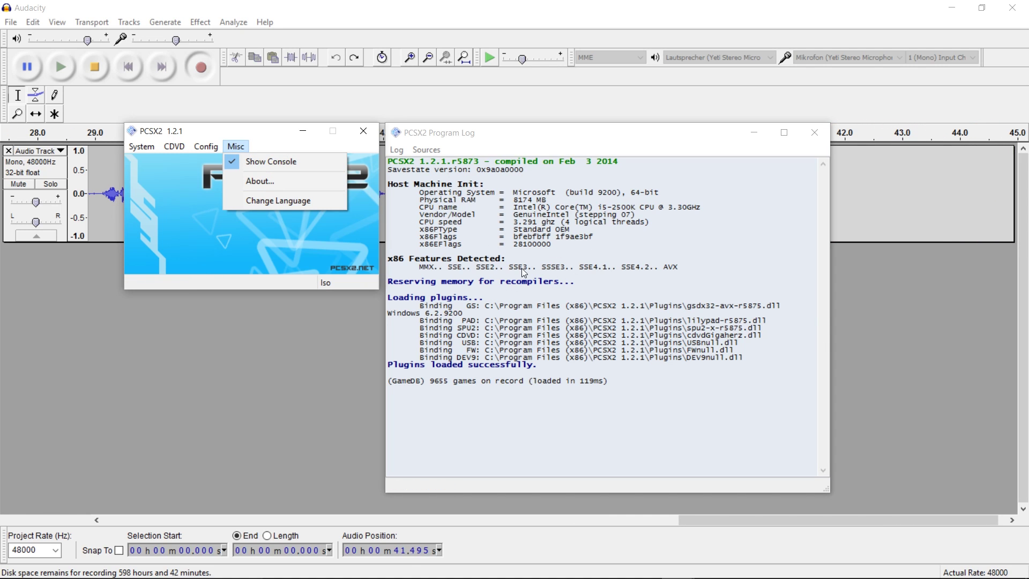
click(250, 162)
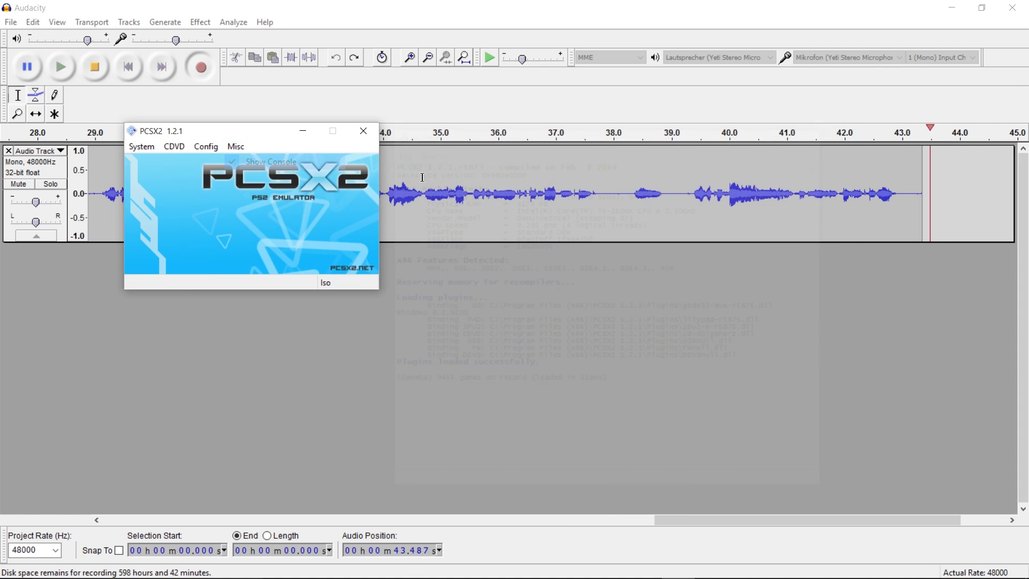
Step: Open the LilyPad controller plugin settings and review the button bindings for Pad 1
click(141, 146)
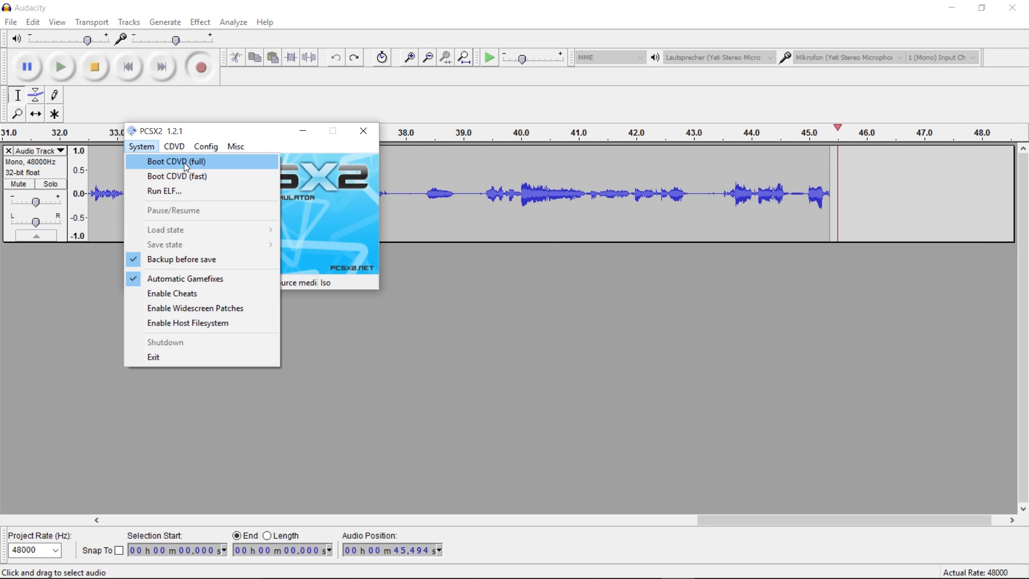
mouse_move(198, 151)
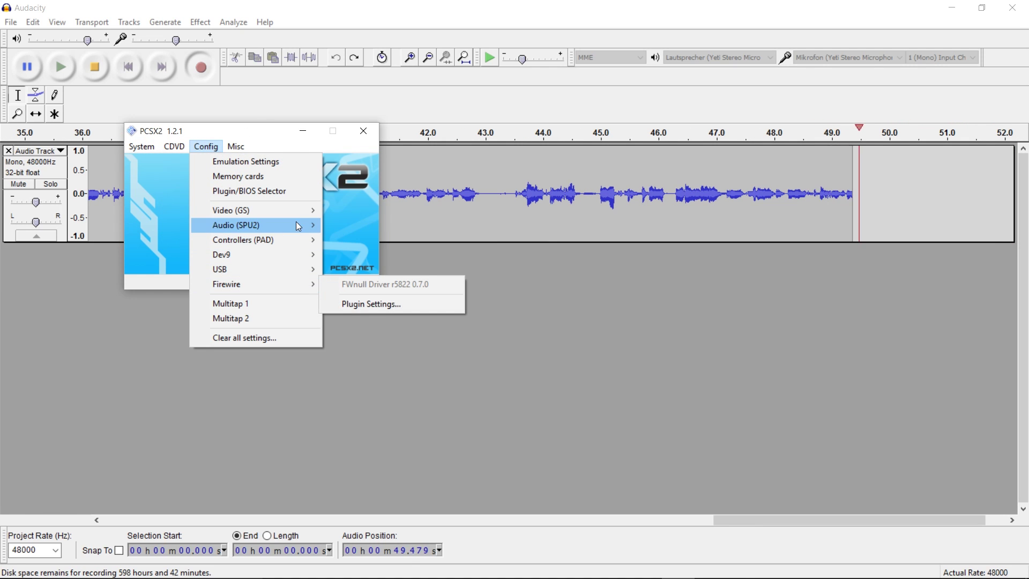
mouse_move(298, 215)
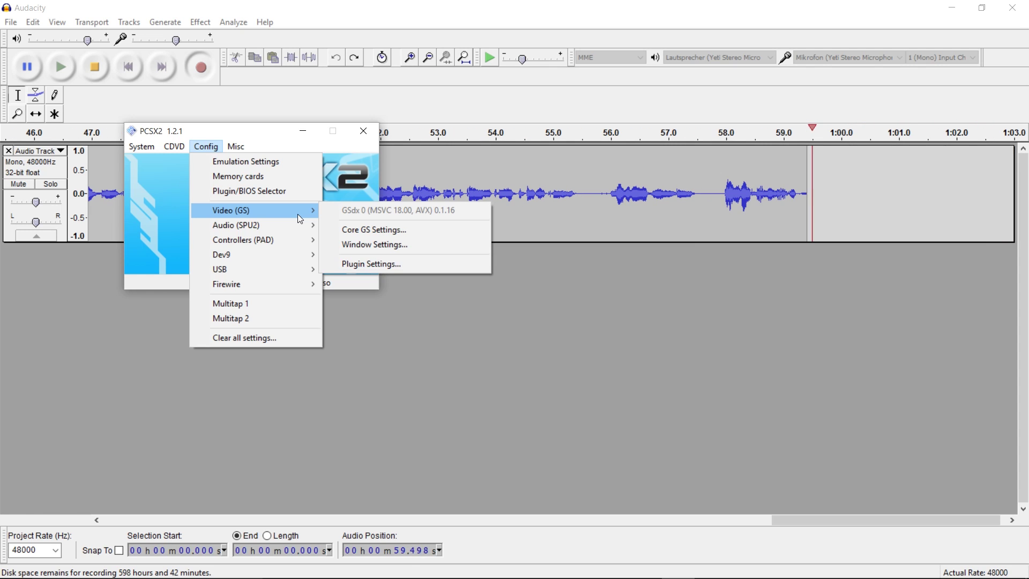
mouse_move(291, 242)
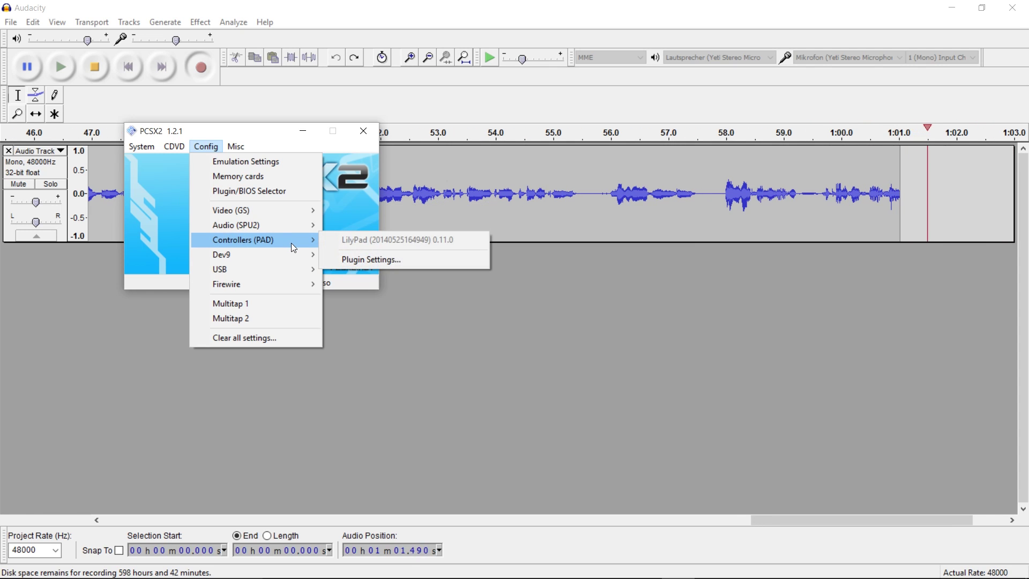
click(365, 261)
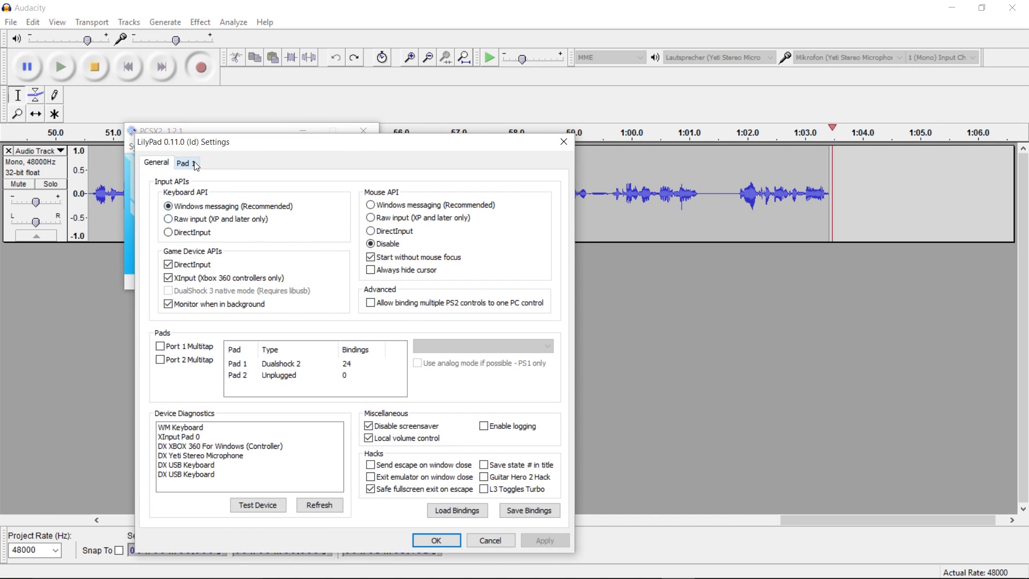
click(195, 164)
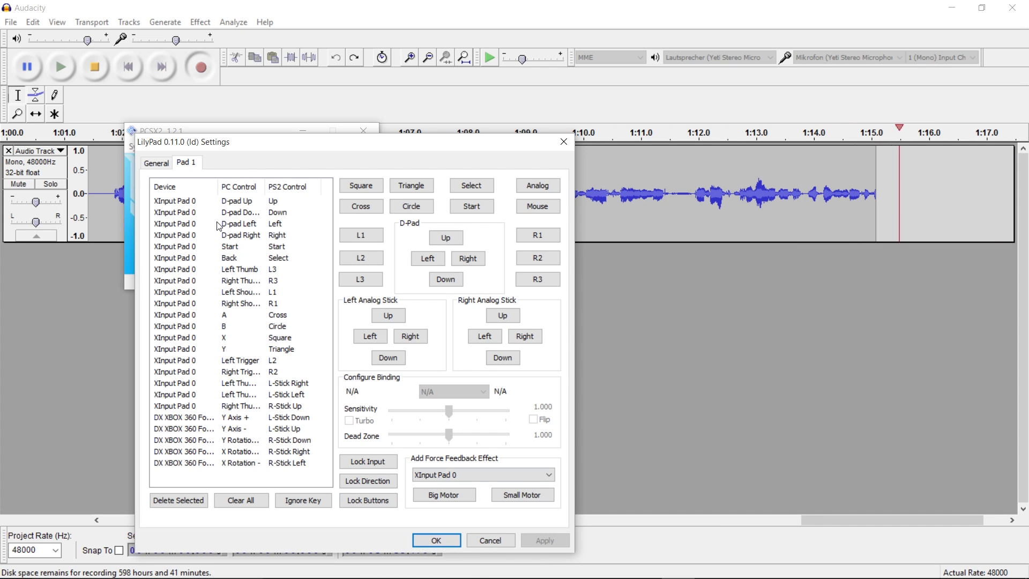
click(429, 540)
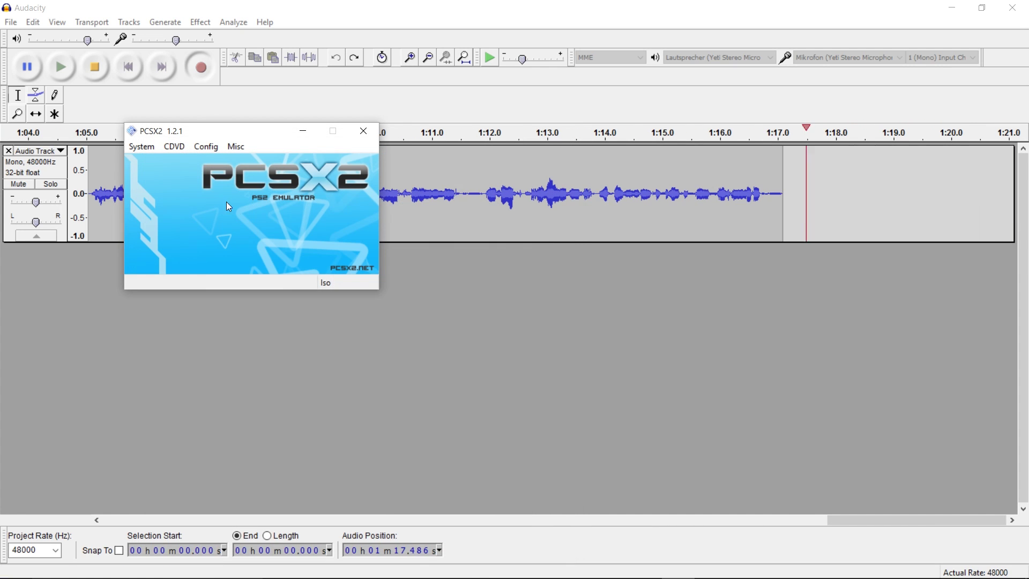
Step: Reopen the controller plugin settings and check which controller types can be assigned to Pad 2
click(143, 147)
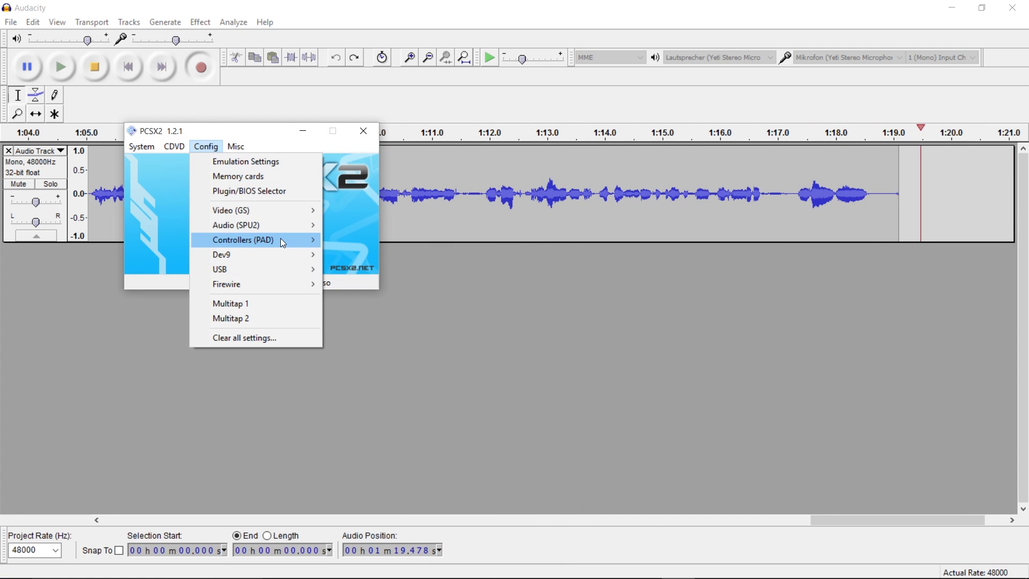
mouse_move(290, 240)
click(370, 260)
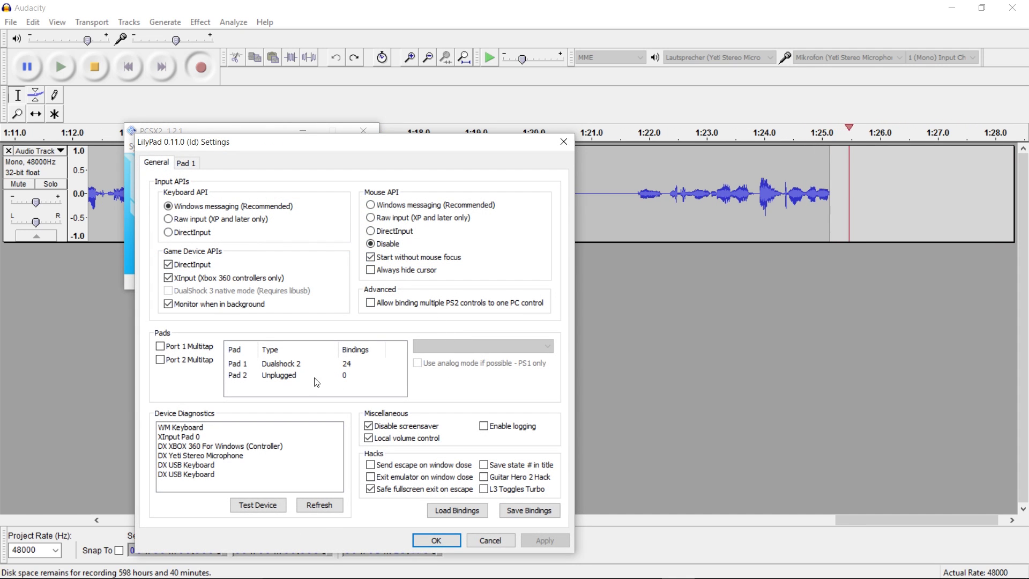
click(289, 374)
click(439, 348)
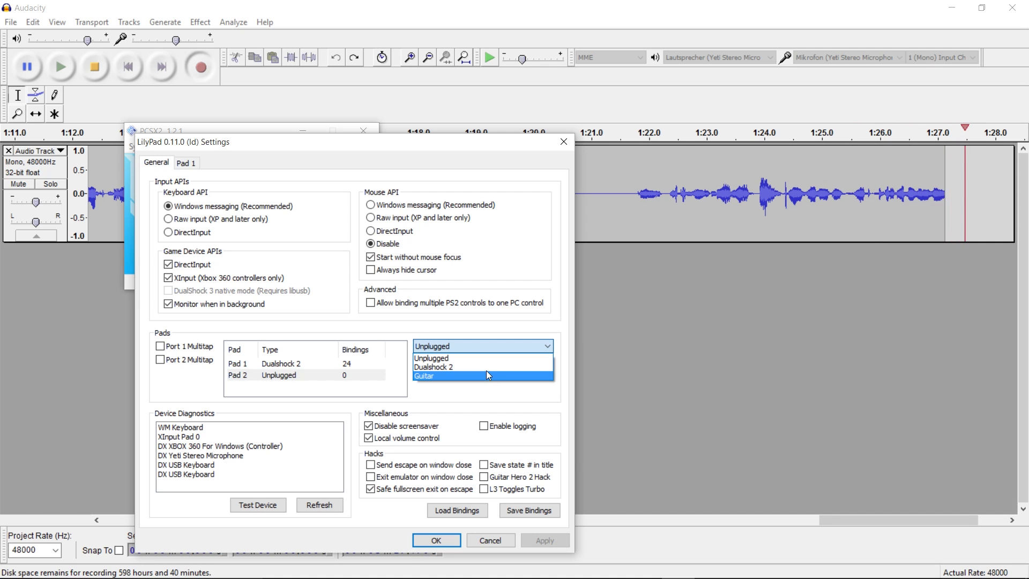
click(475, 346)
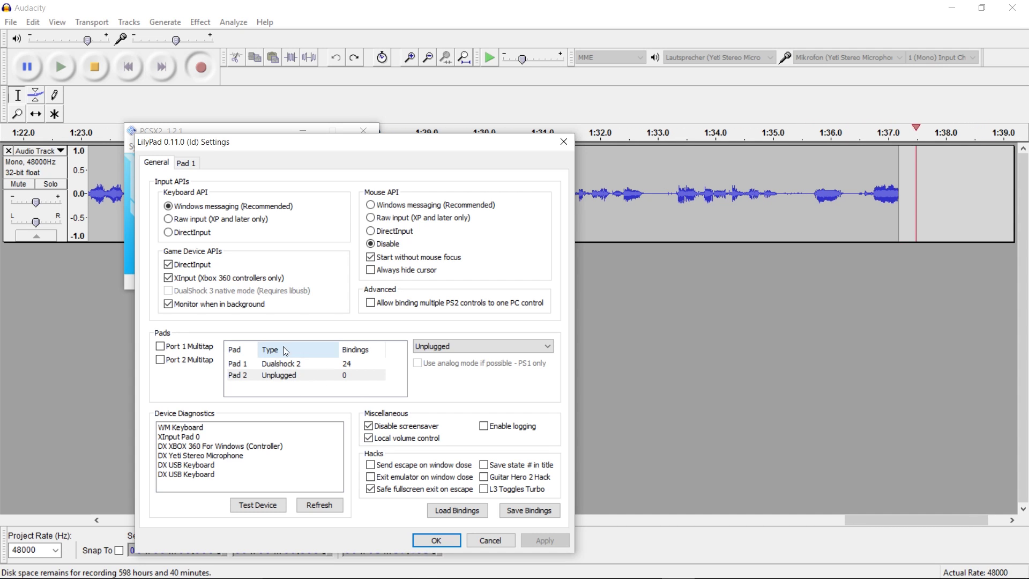
click(444, 546)
Step: Open the video (GS) plugin settings and review the renderer, scaling and filtering options
click(205, 146)
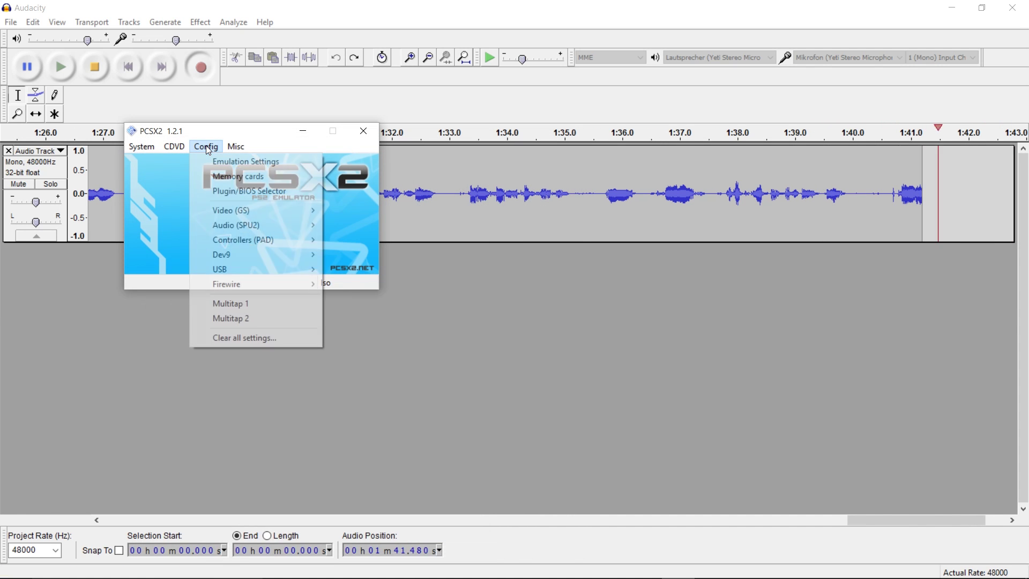
mouse_move(264, 205)
click(374, 263)
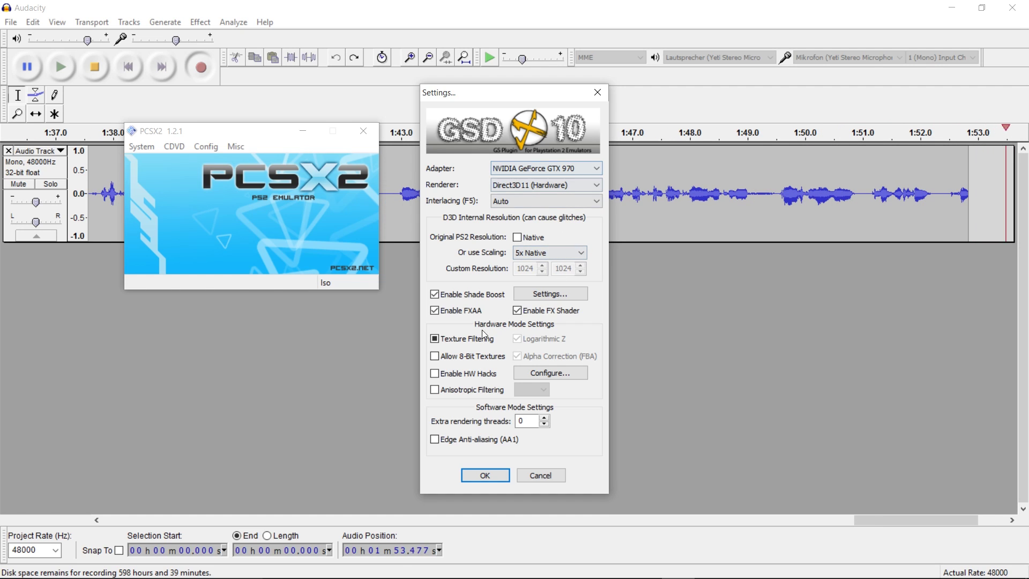
click(491, 477)
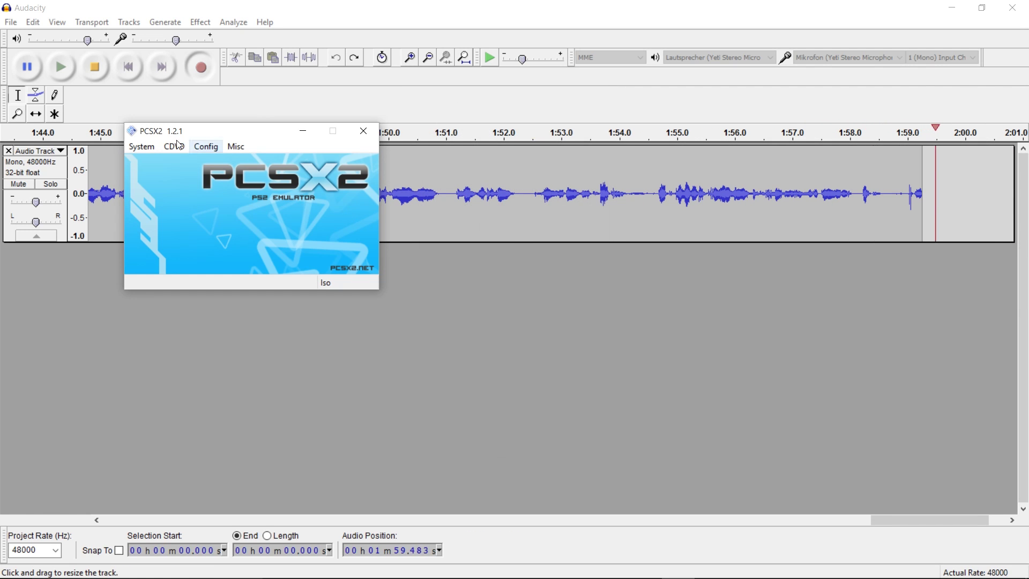
Step: Exit the PCSX2 emulator
click(164, 148)
mouse_move(142, 147)
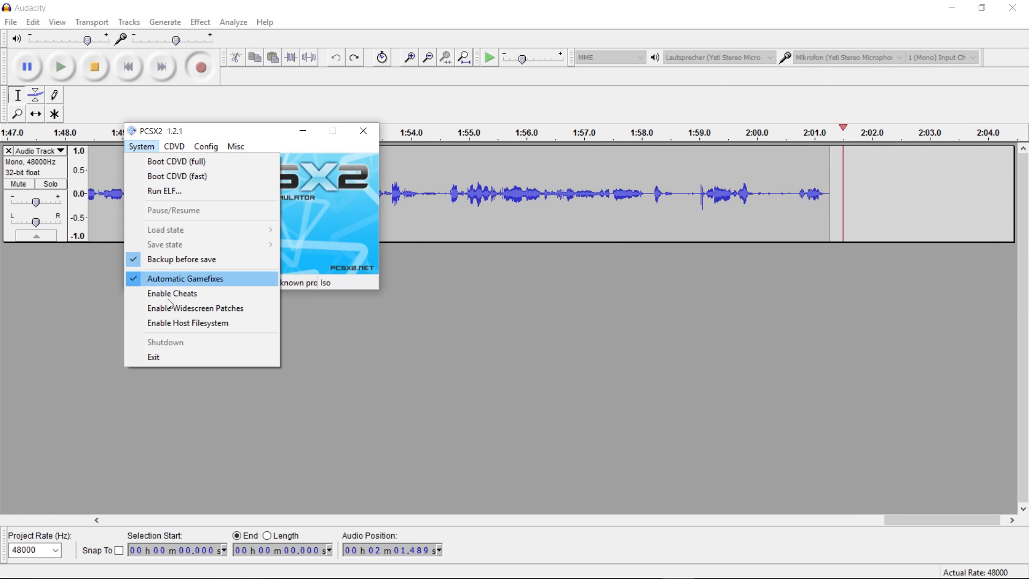
click(160, 357)
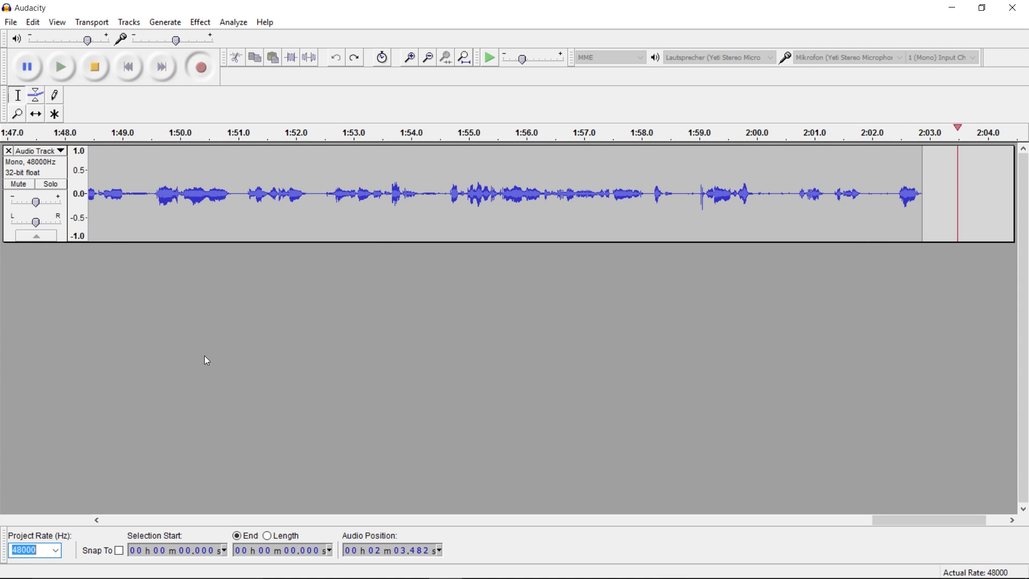
Step: Open Task Manager, end the background process pcsx2-r5875.exe and close Task Manager
key(ctrl+alt+Delete)
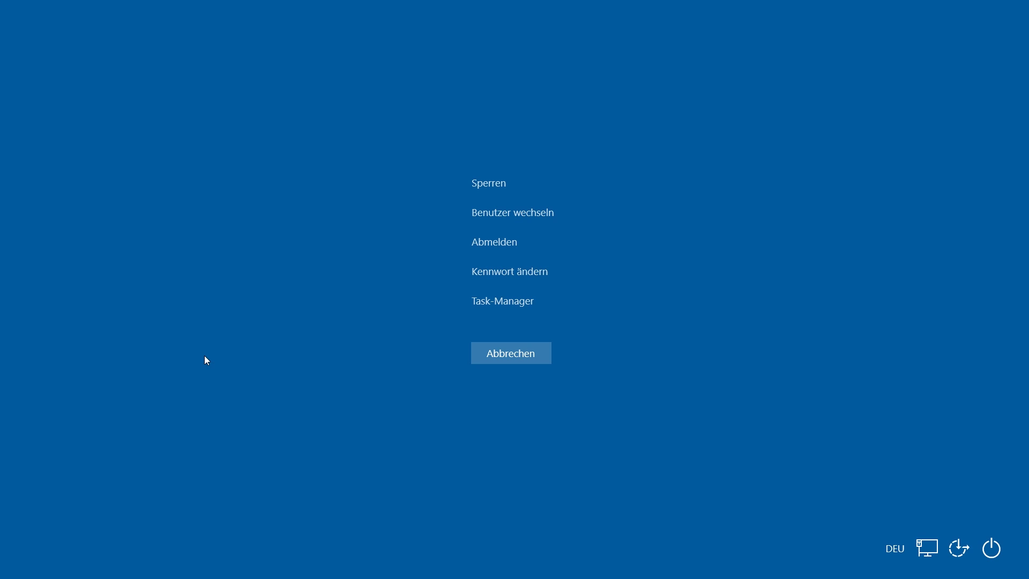
click(530, 300)
scroll(782, 252, down, 2)
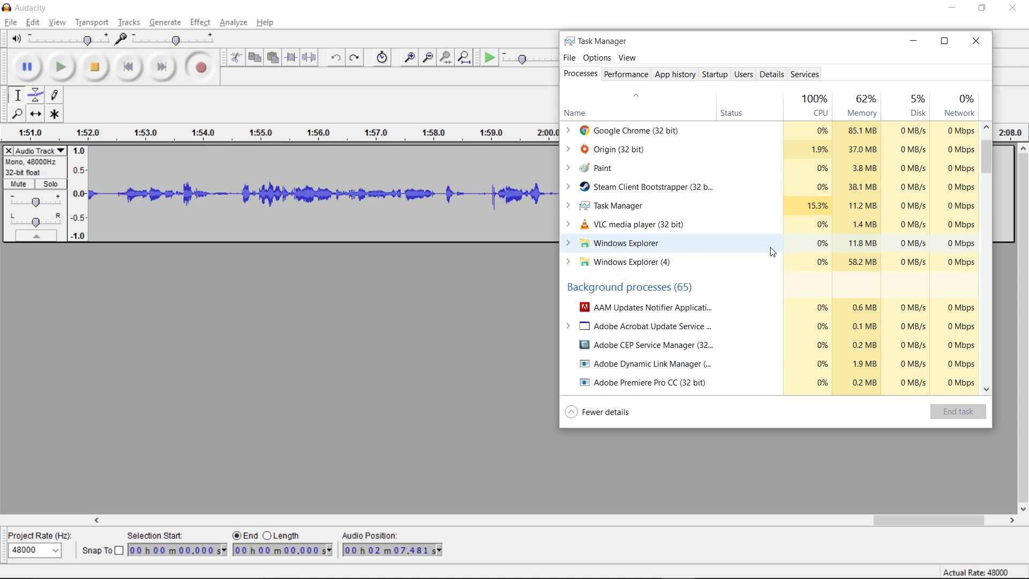
scroll(772, 252, down, 6)
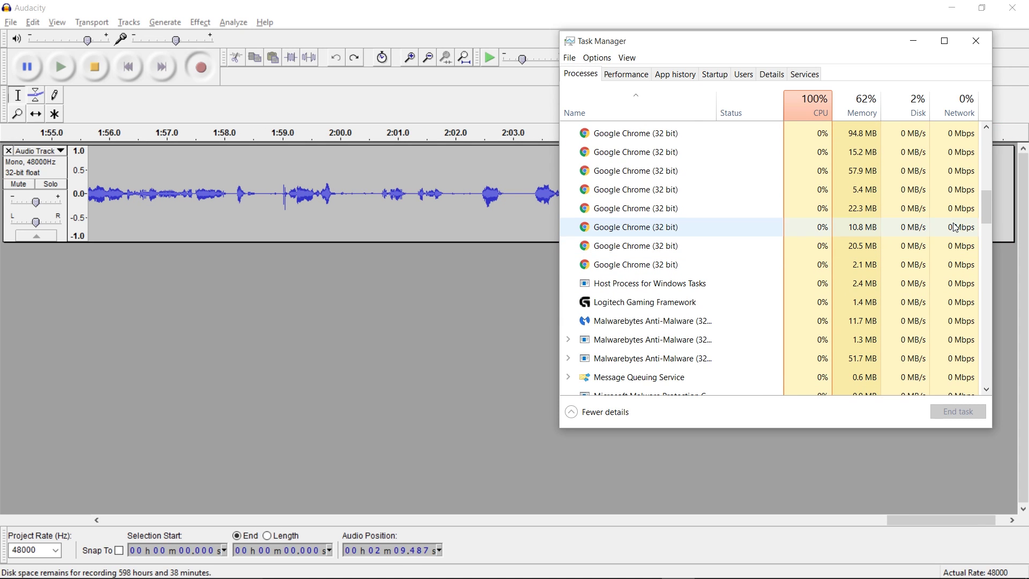
drag(986, 217, 990, 270)
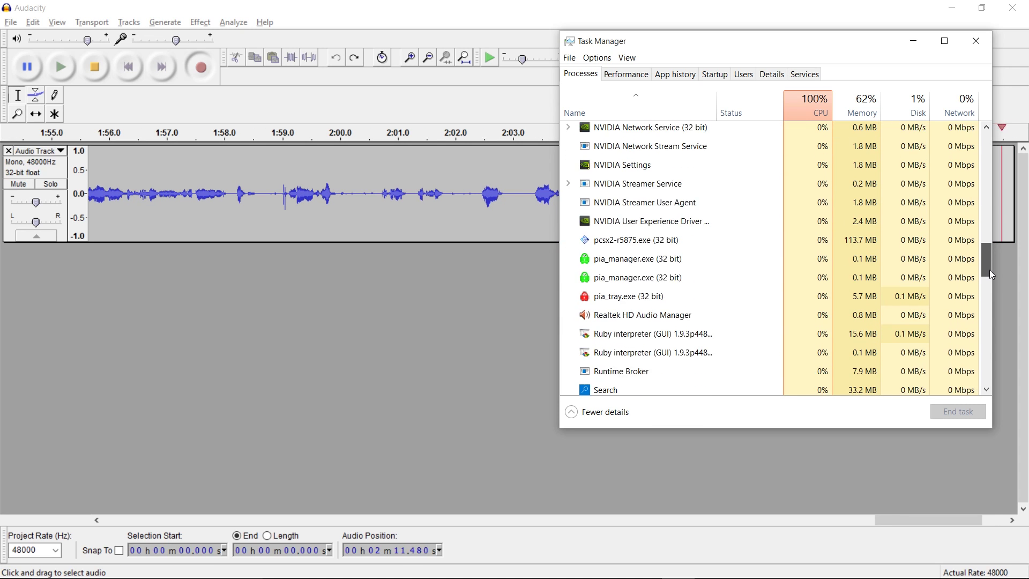
scroll(670, 246, down, 1)
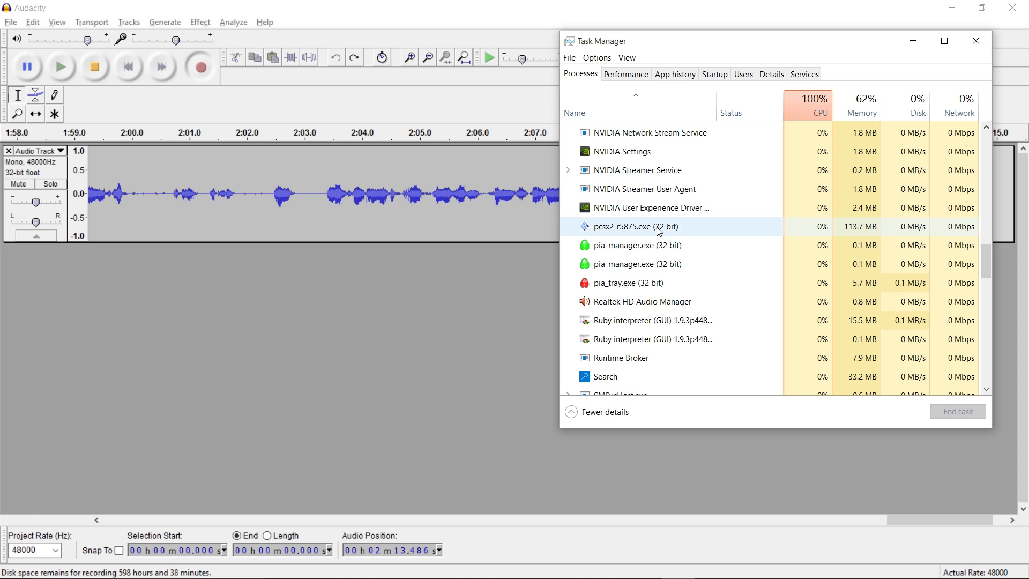
click(659, 231)
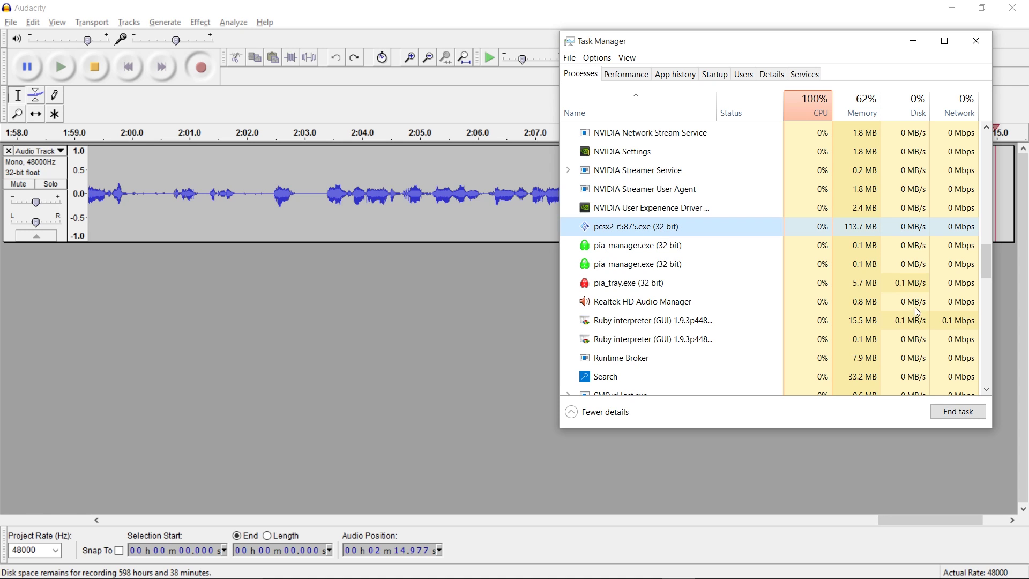
click(965, 415)
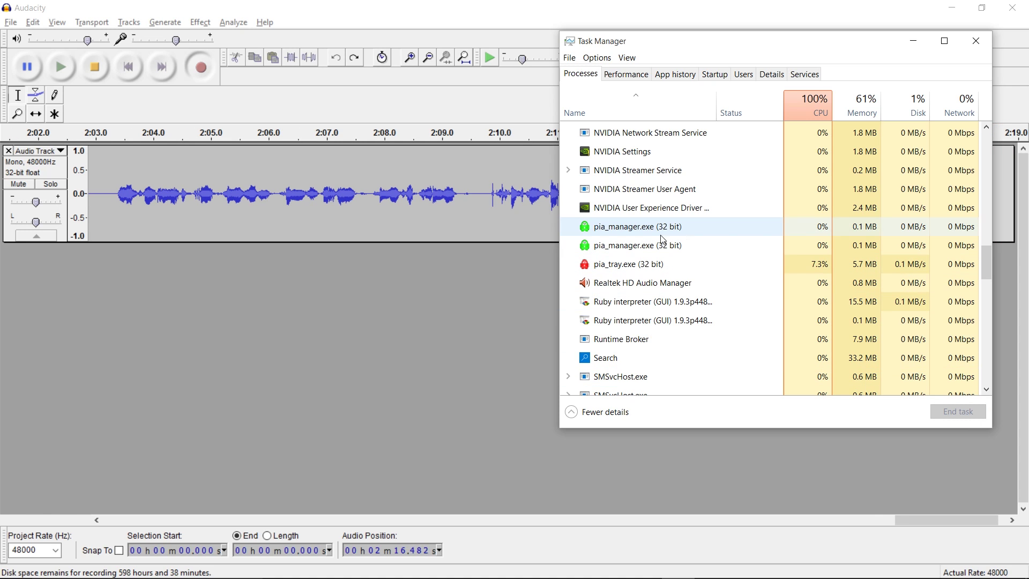
click(976, 41)
Step: Switch to the Steam library window
mouse_move(534, 564)
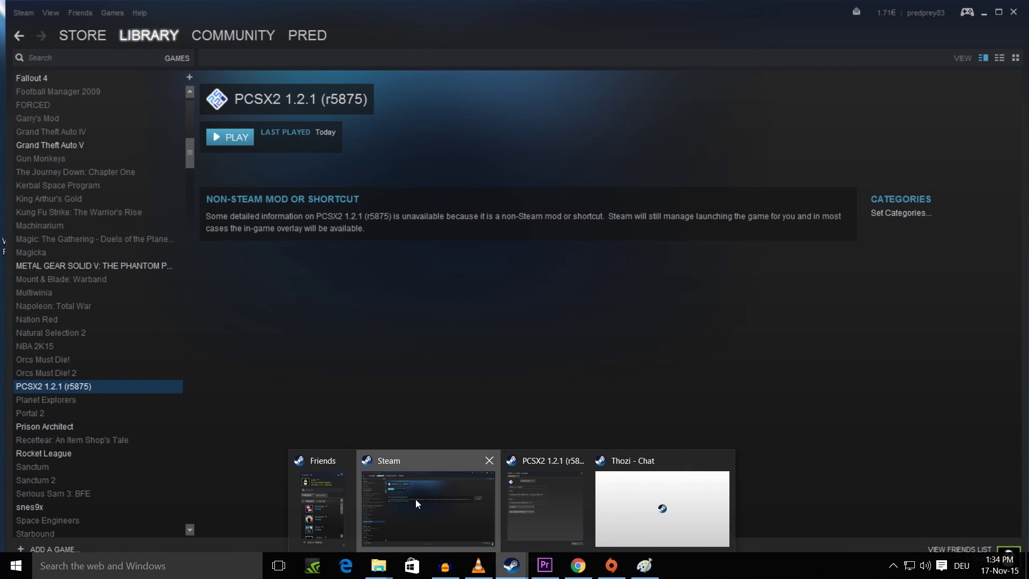
click(416, 499)
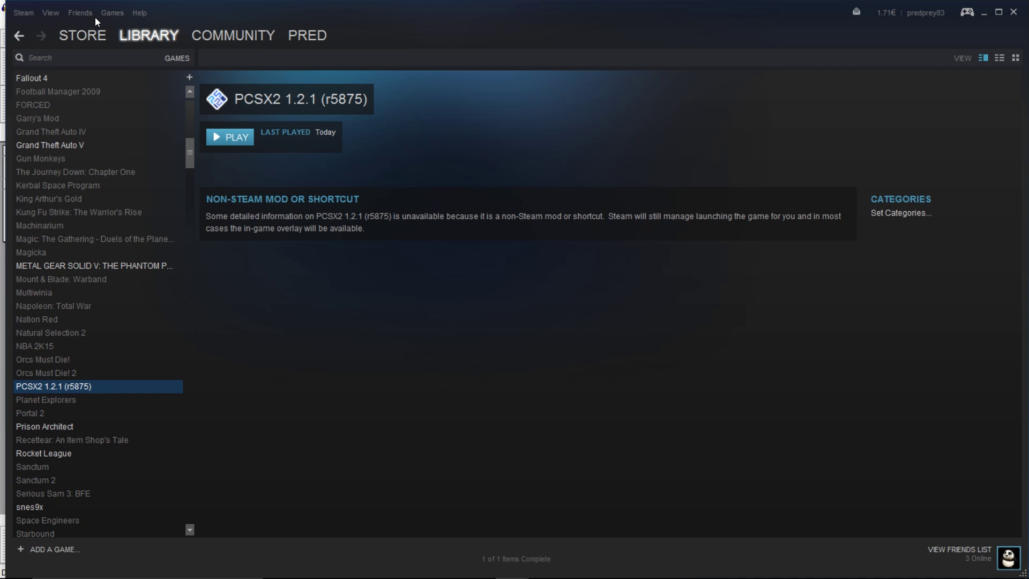
Step: Try selecting OBS Multiplatform (32bit) as a non-Steam game to add to the library, and cancel
click(110, 14)
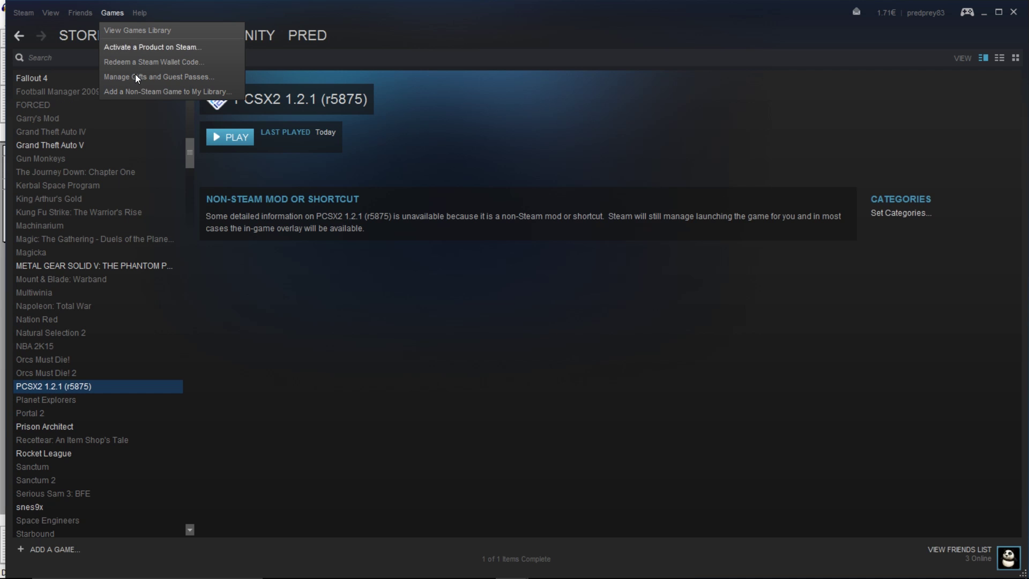
click(152, 91)
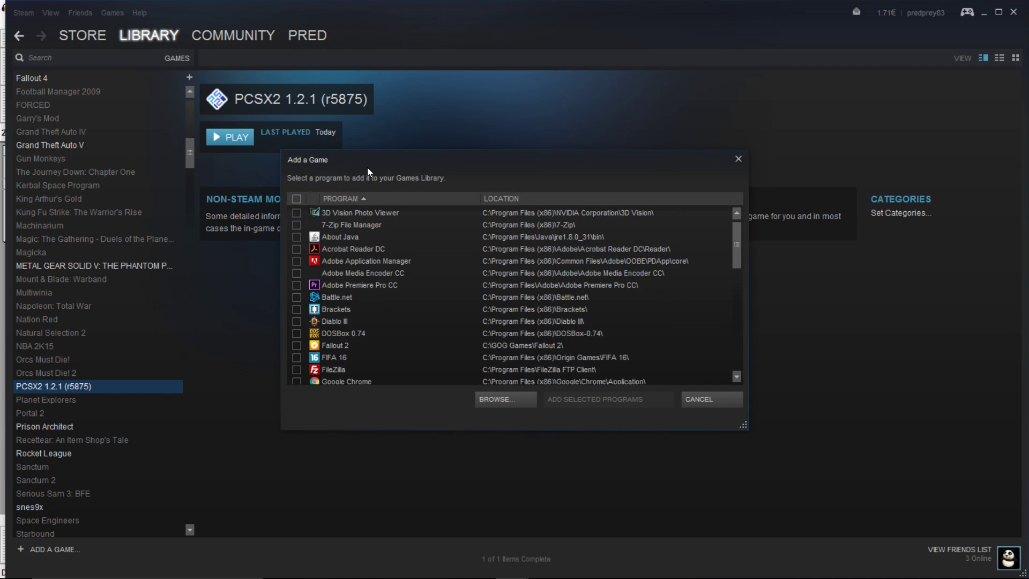
drag(738, 240, 749, 315)
click(296, 269)
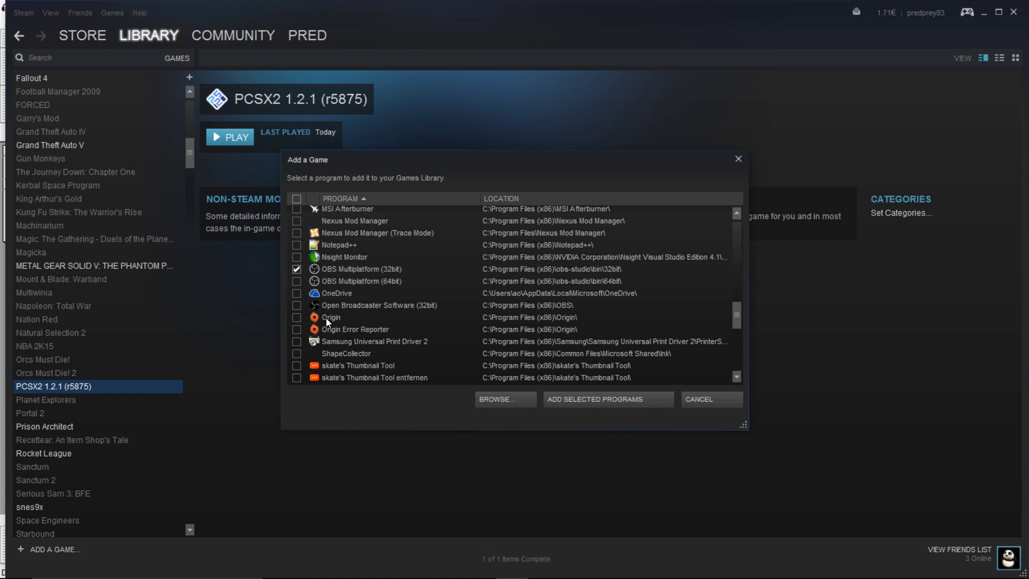
click(298, 271)
click(702, 399)
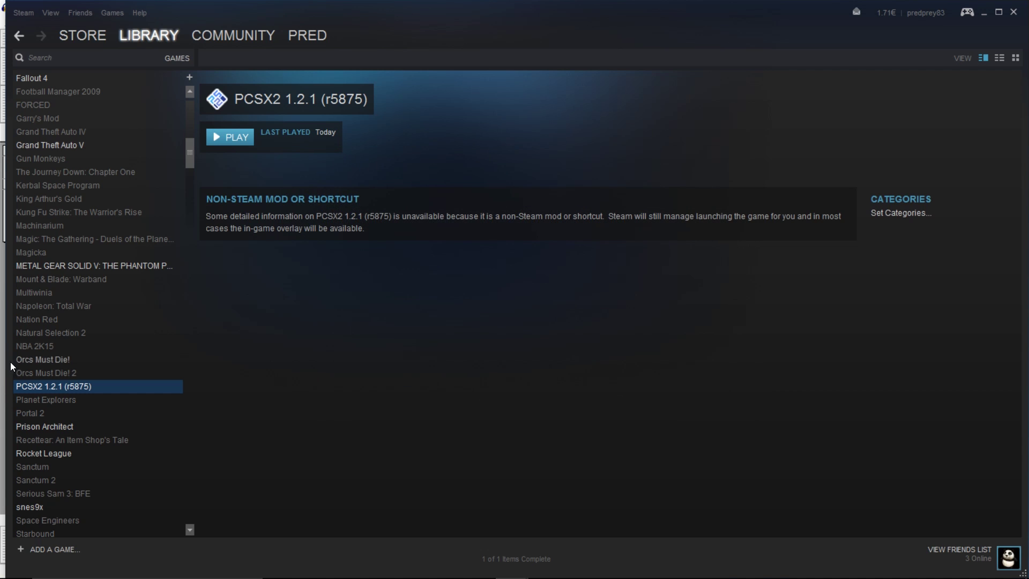
Step: Replace the launch options of PCSX2 1.2.1 (r5875) in its Steam properties with "--fullscreen --nogui"
right_click(68, 387)
click(91, 471)
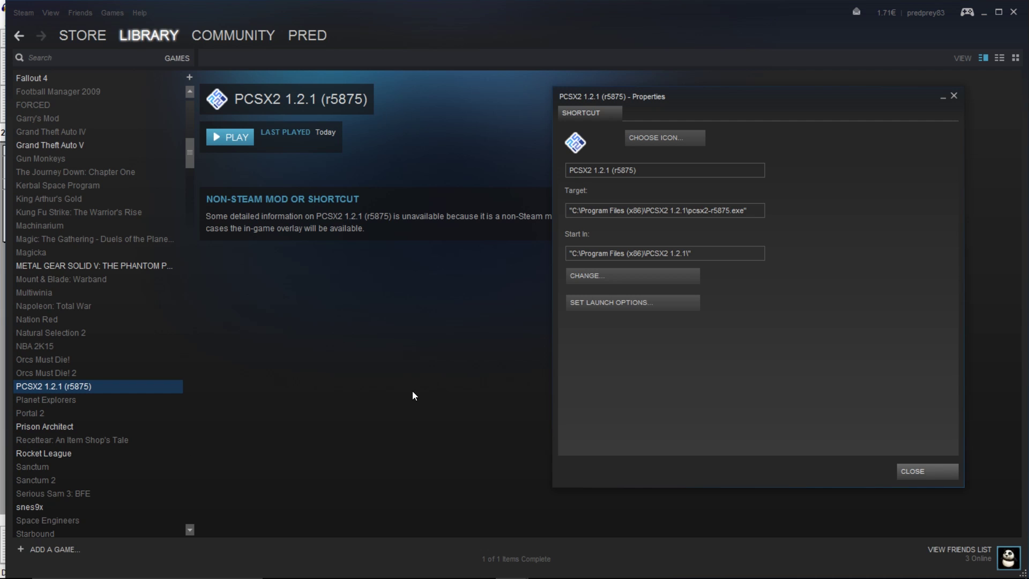
click(624, 304)
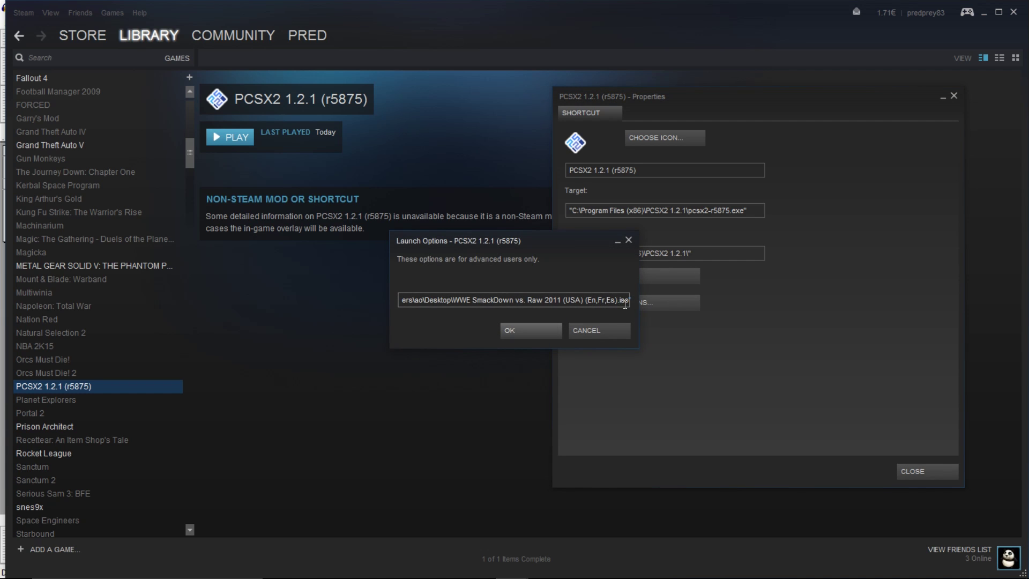
drag(619, 302, 327, 303)
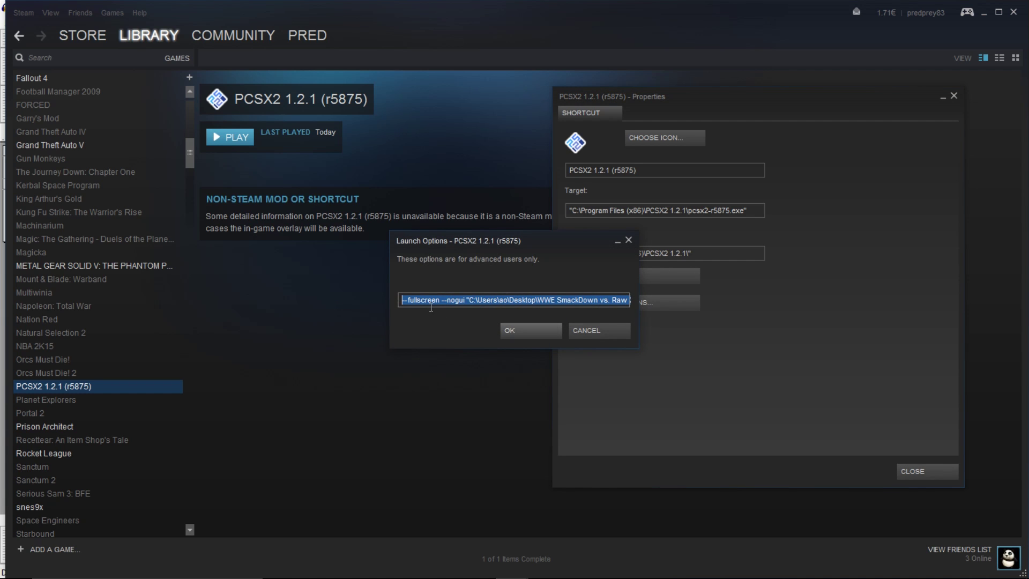
click(471, 300)
drag(468, 298, 707, 303)
key(BackSpace)
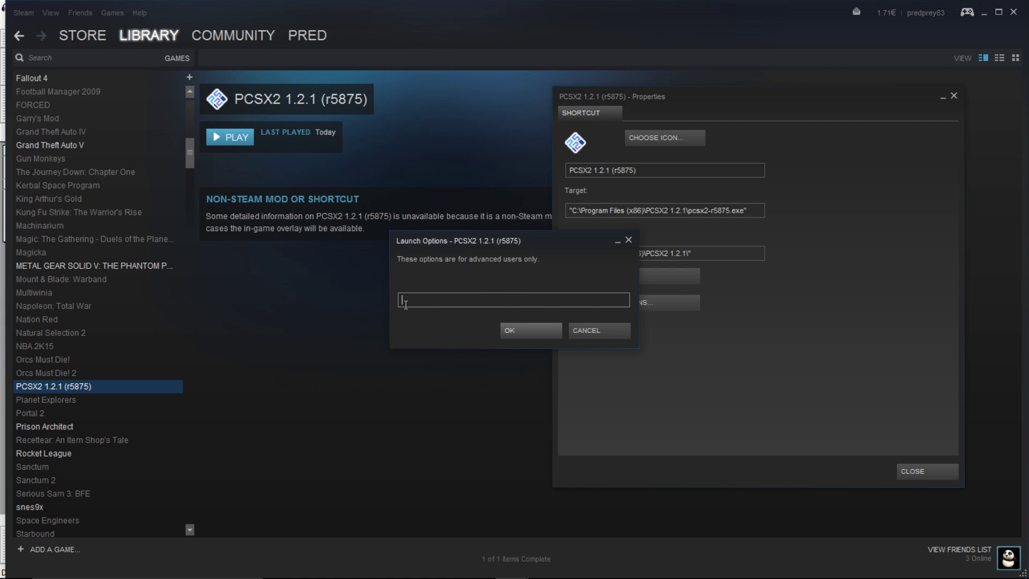
text(--fullscreen --nogui)
Step: Minimize the Steam library, Audacity, PCSX2 properties and launch options windows to reach the desktop
mouse_move(456, 576)
click(984, 14)
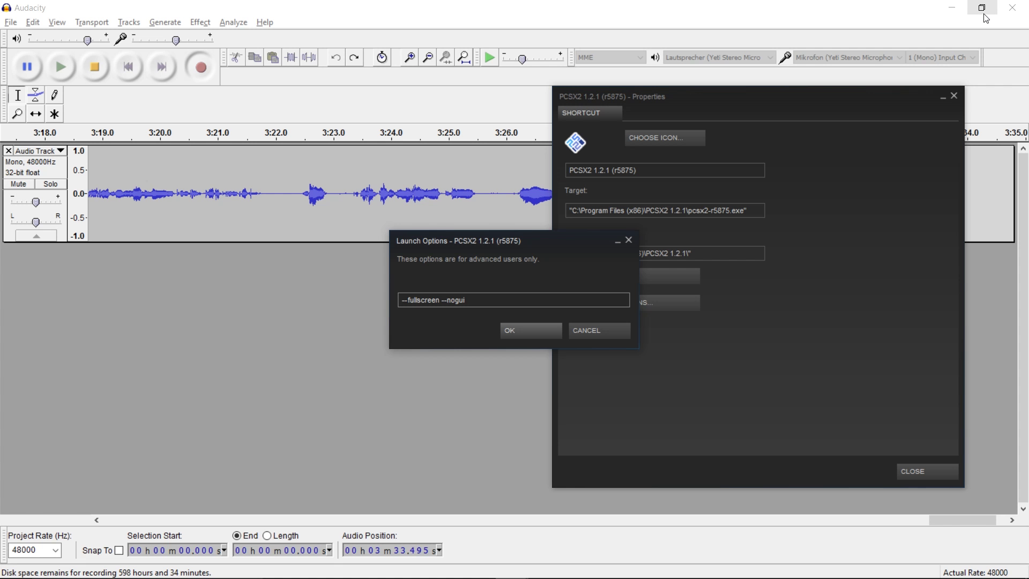
click(952, 8)
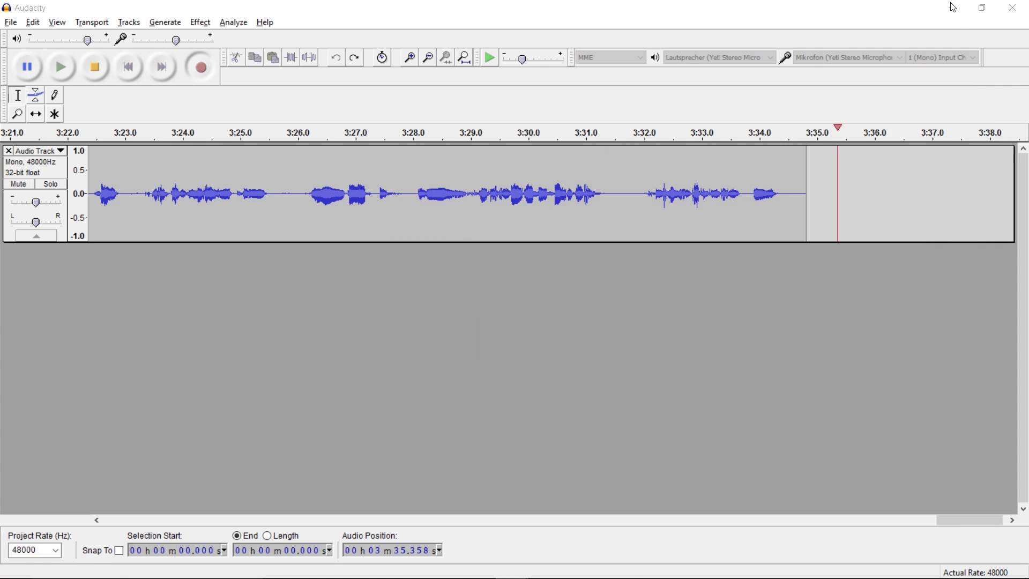
click(942, 98)
click(949, 7)
click(626, 241)
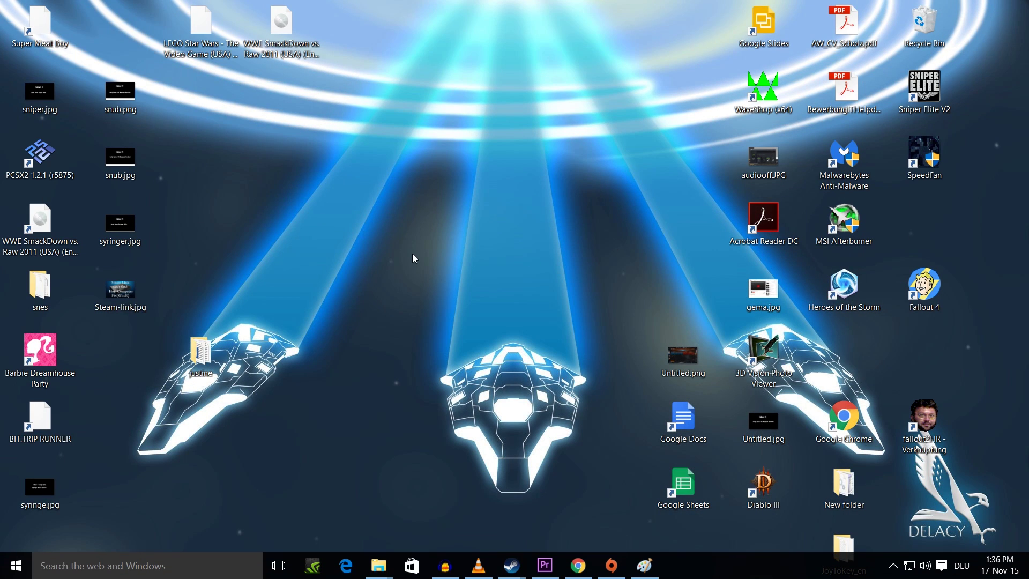
Step: Create a desktop shortcut to the disc image "WWE SmackDown vs. Raw 2011 (USA) (En,Fr,Es).iso"
click(301, 50)
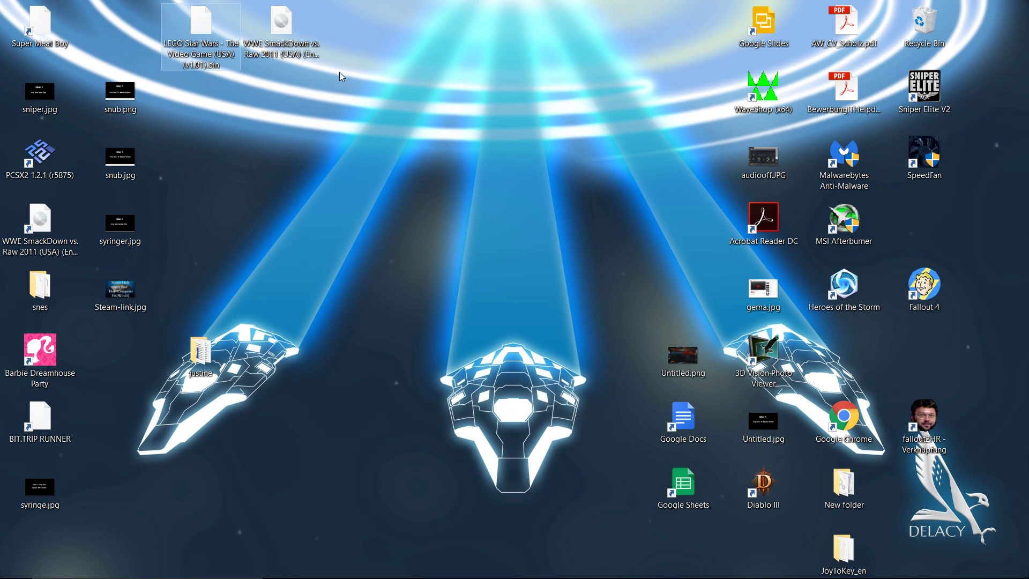
right_click(279, 52)
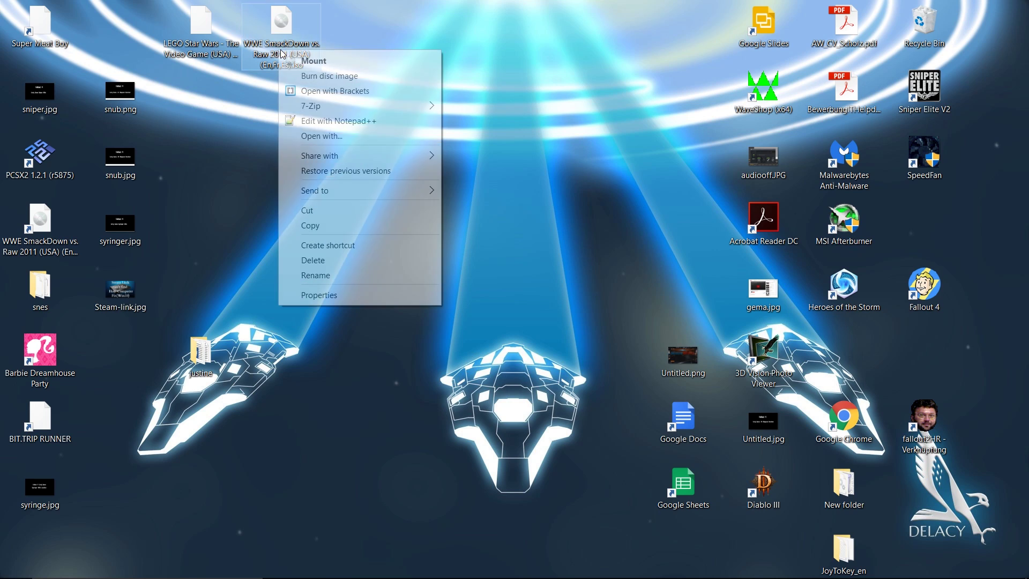
click(355, 247)
Step: Open the new WWE SmackDown shortcut's properties and copy its full target path
click(130, 34)
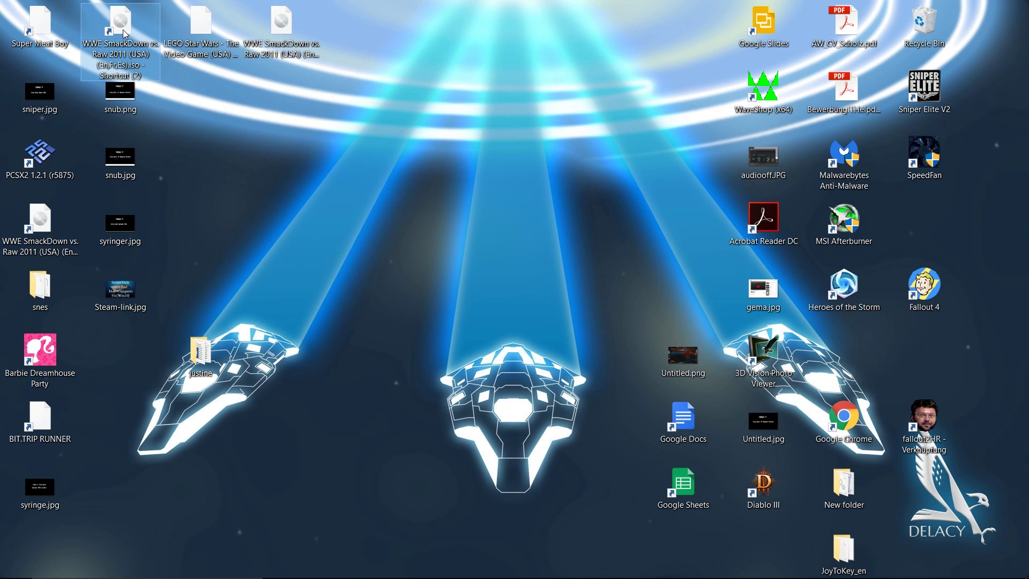
right_click(123, 33)
click(207, 273)
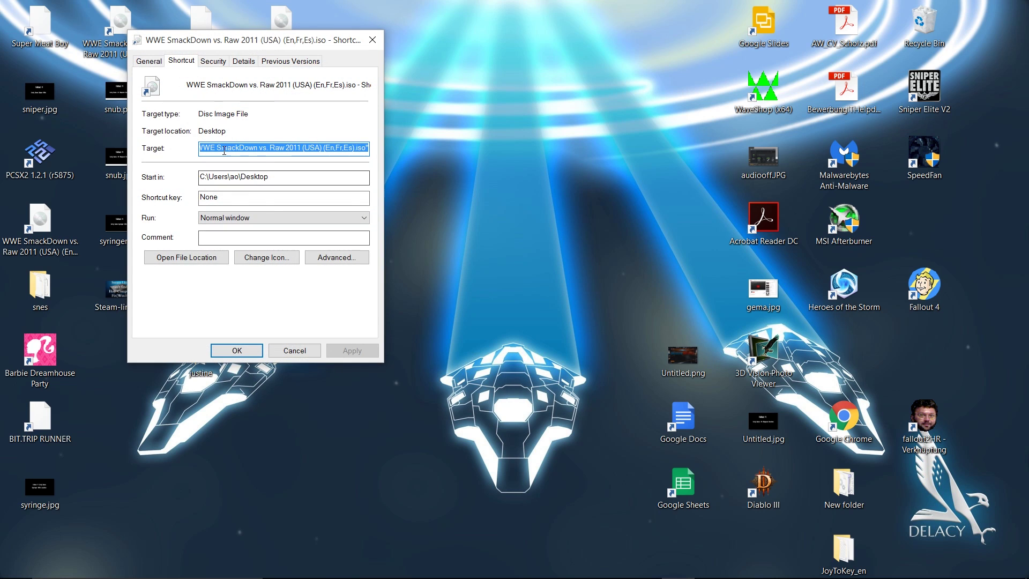
right_click(309, 149)
click(360, 192)
Step: Switch back to Steam's PCSX2 launch options, append the copied ISO path after "--fullscreen --nogui" and confirm
mouse_move(621, 578)
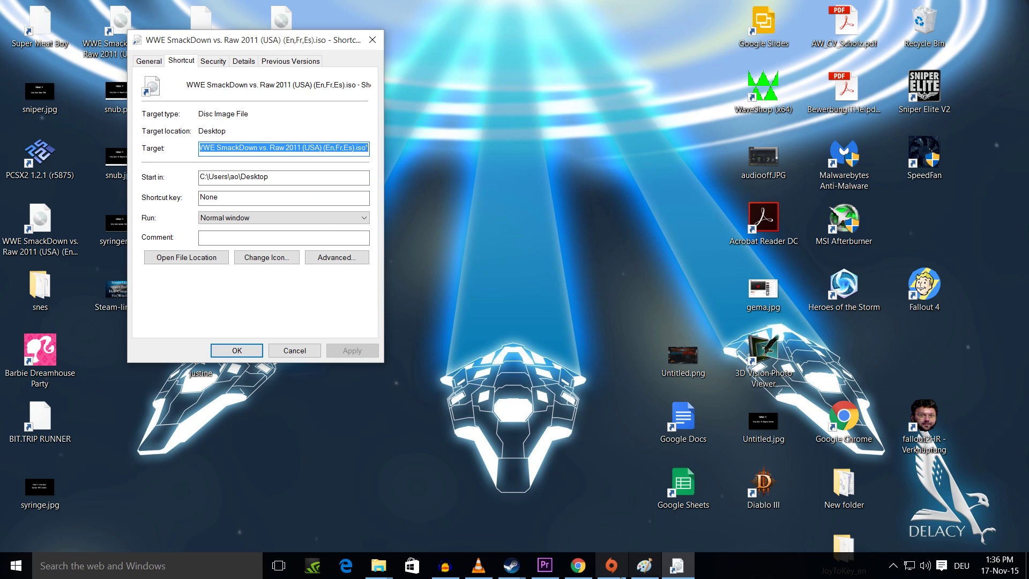
click(512, 565)
click(720, 493)
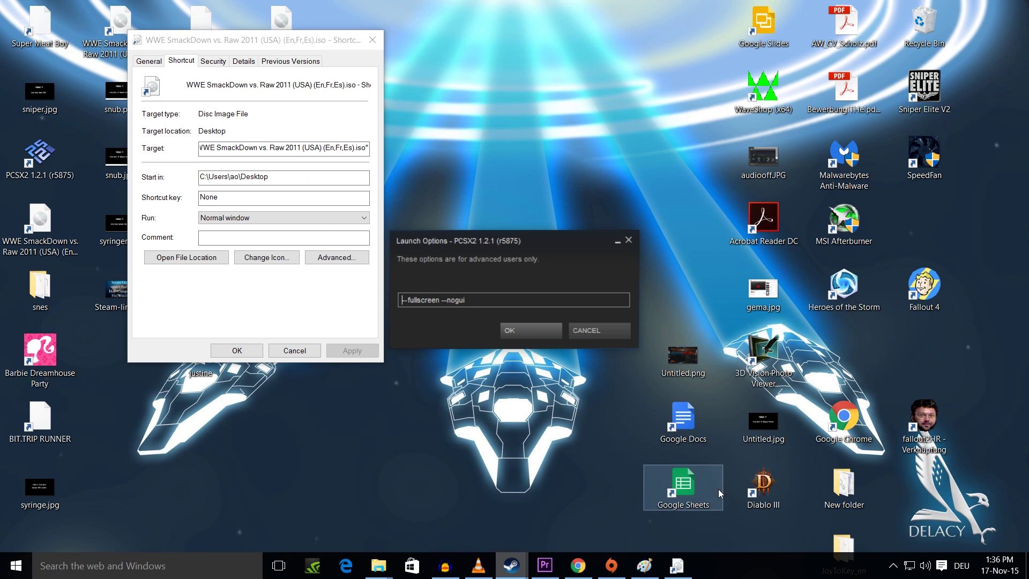
click(473, 298)
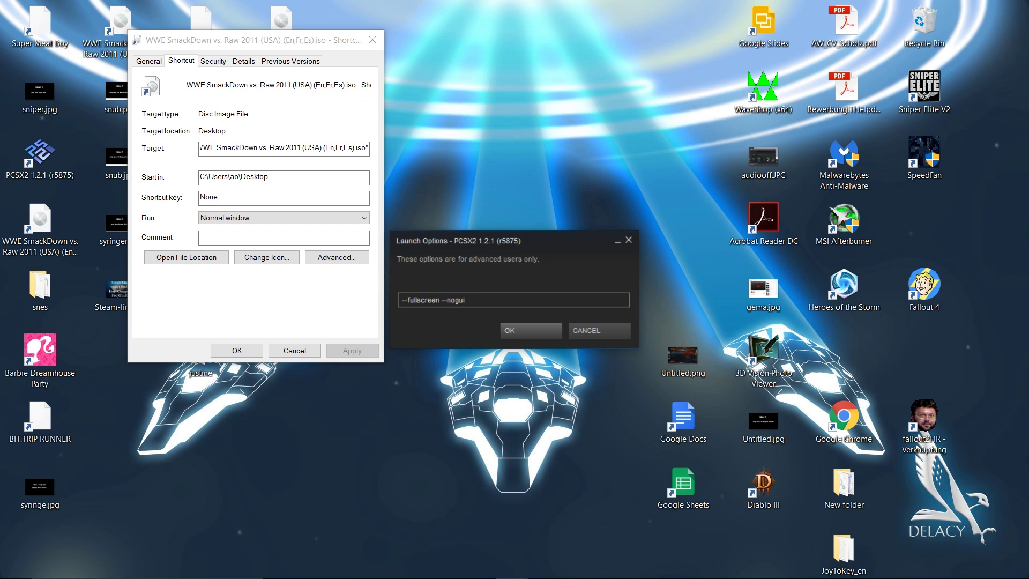
key(ctrl+v)
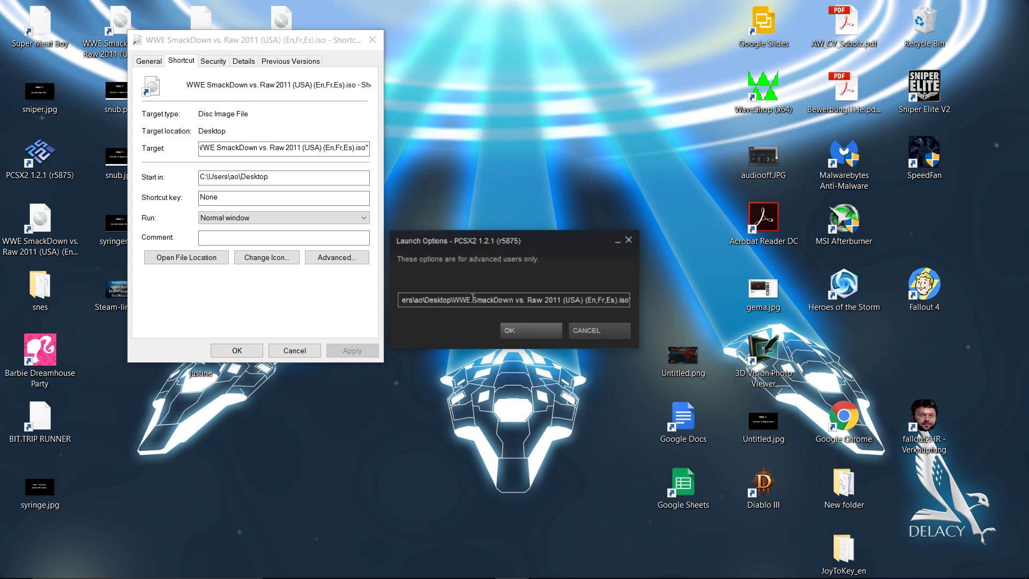
click(552, 336)
Step: Close the ISO shortcut's properties and the PCSX2 properties, and switch to the Steam library window
click(375, 45)
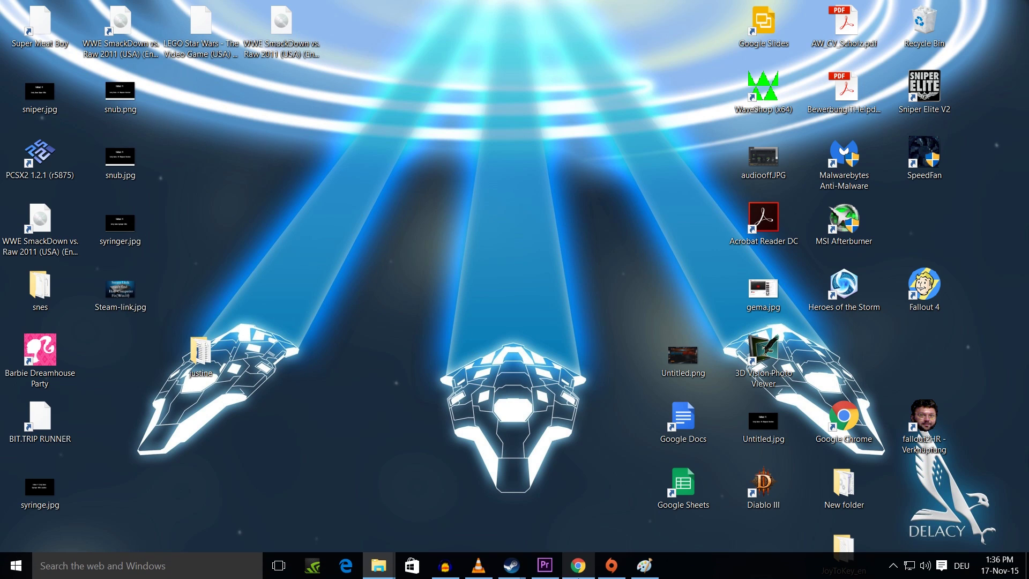
mouse_move(512, 565)
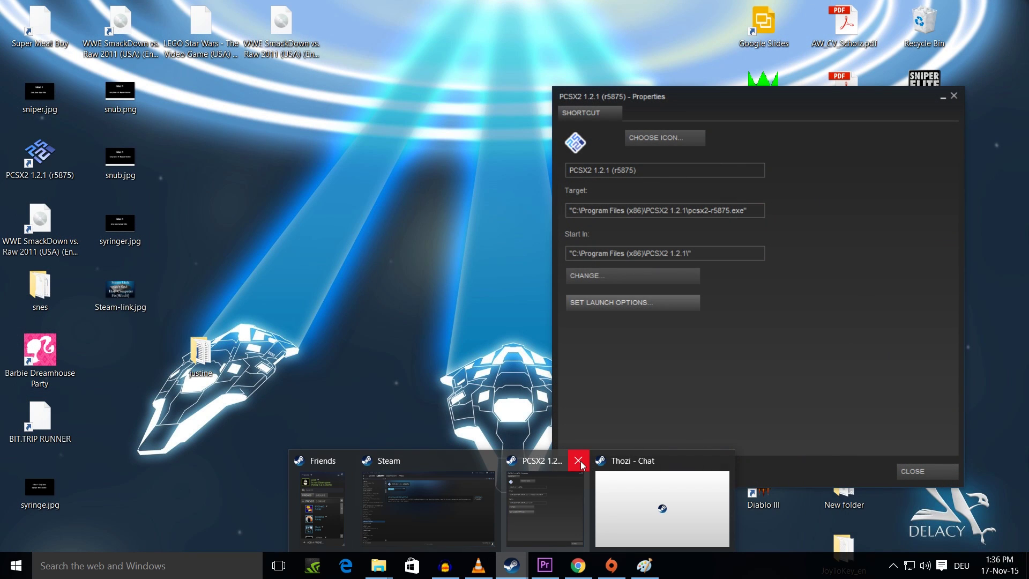
click(581, 465)
click(491, 494)
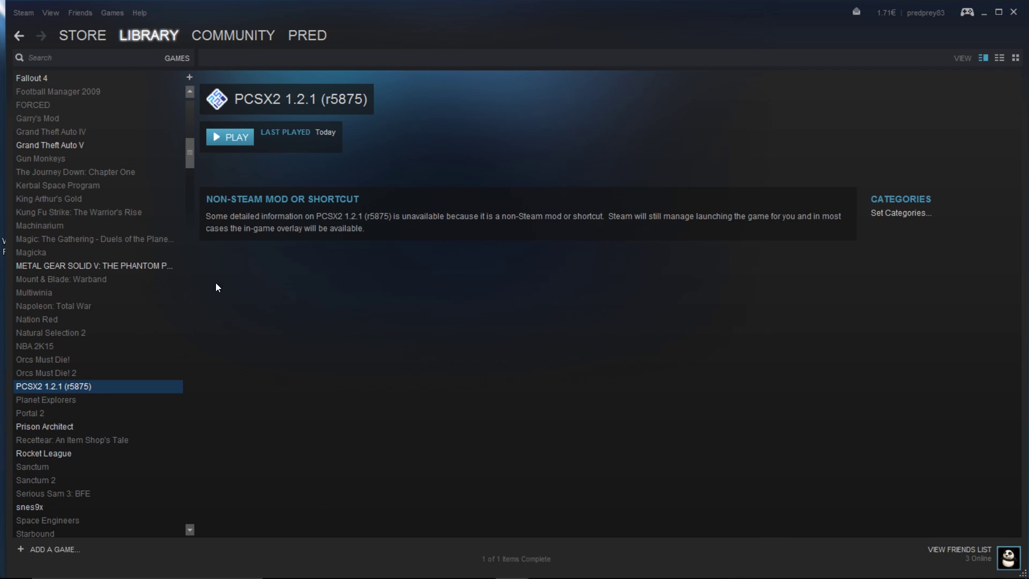